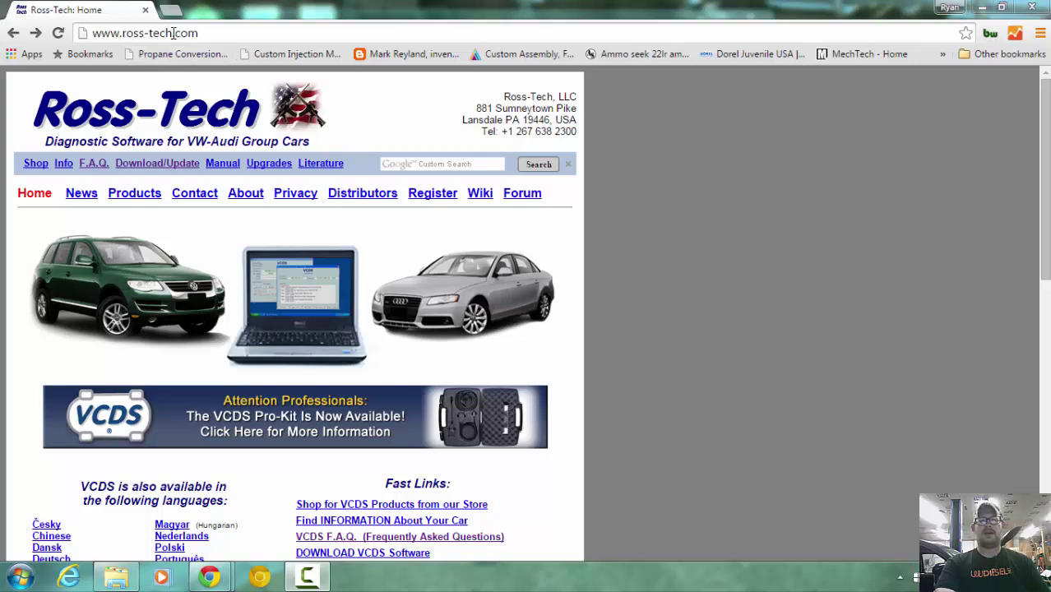
Step: Go from Ross-Tech's Download/Update page to the VCDS Release 15.7 page's 15.7.0 download button
{"action": "left_click", "coordinate": [157, 168]}
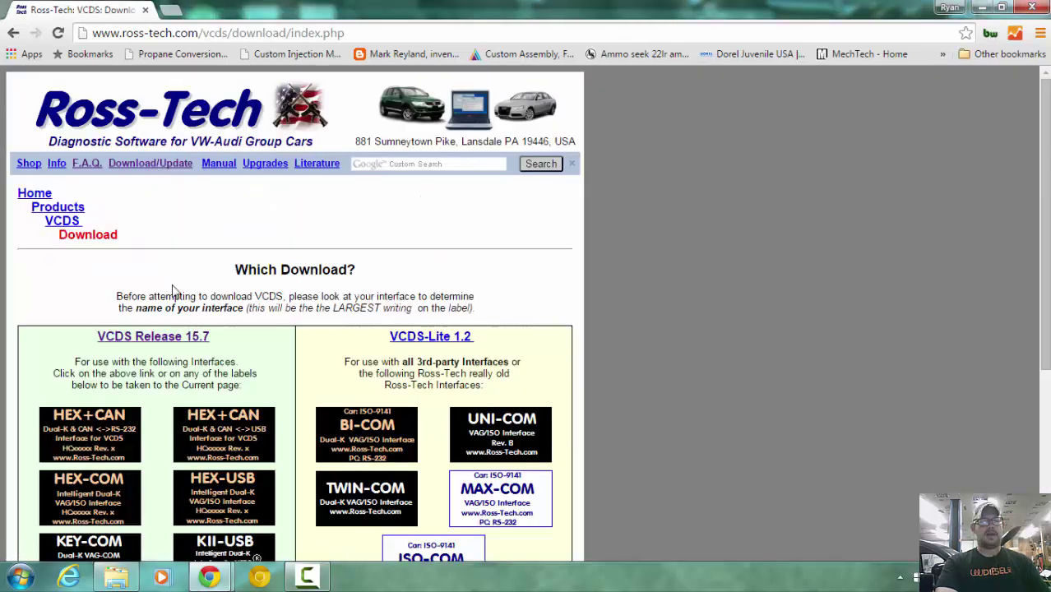
{"action": "scroll", "coordinate": [175, 290], "scroll_direction": "down", "scroll_amount": 2}
{"action": "scroll", "coordinate": [175, 290], "scroll_direction": "down", "scroll_amount": 2}
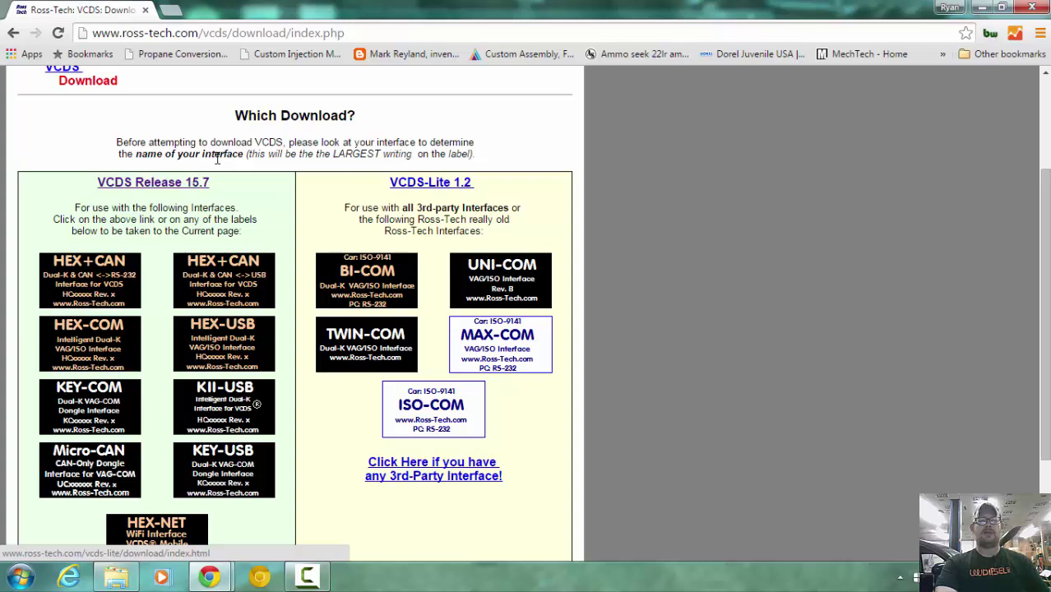
{"action": "left_click", "coordinate": [179, 186]}
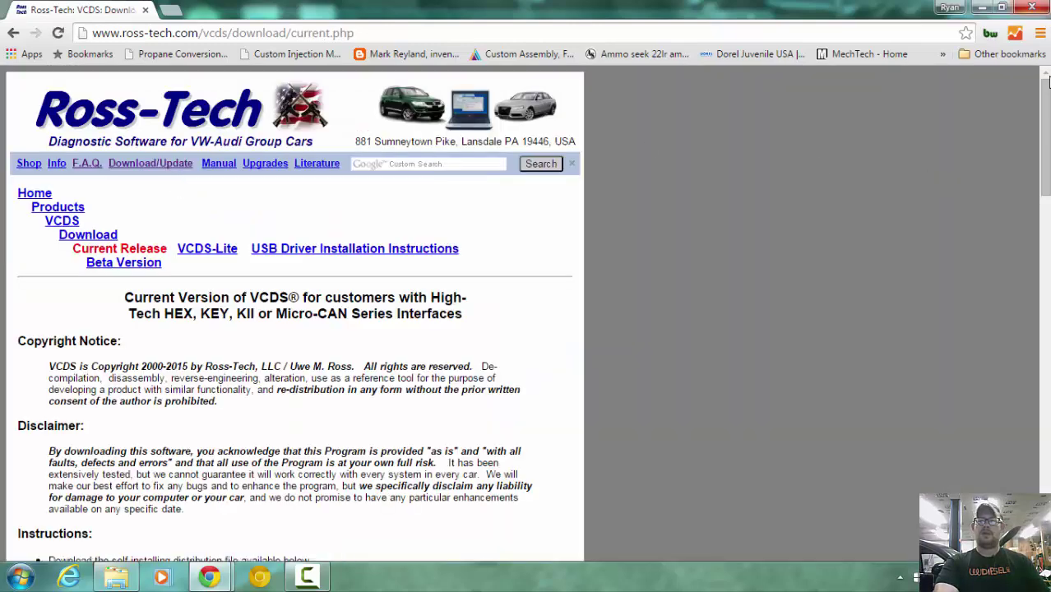
{"action": "left_click_drag", "start_coordinate": [1047, 97], "coordinate": [1040, 329]}
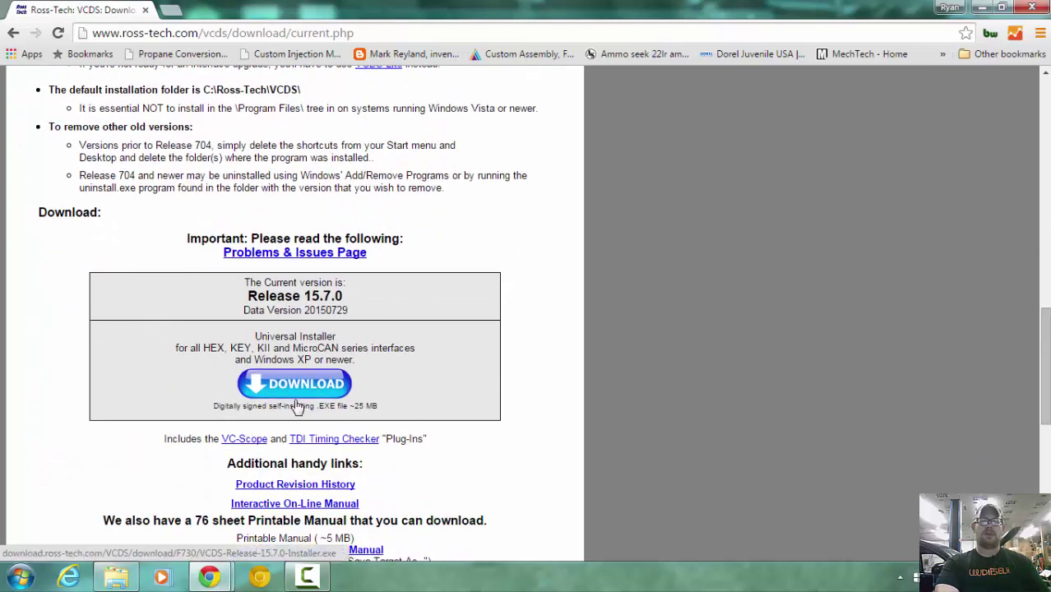
Step: Run VCDS-Release-15.7.0-Installer from the Documents vcds folder, declining the installation instructions
{"action": "left_click", "coordinate": [116, 577]}
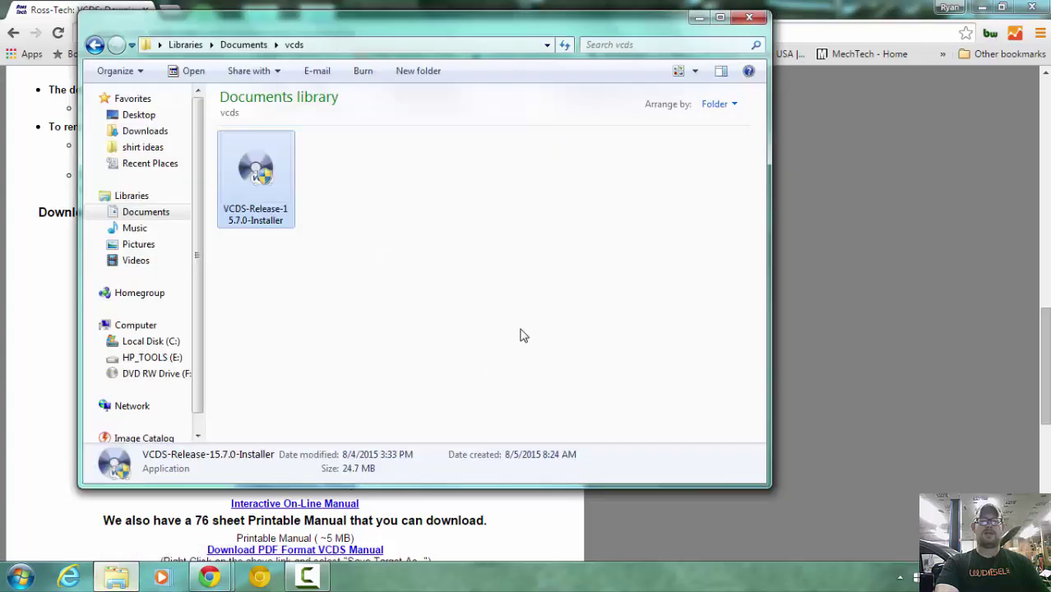
{"action": "double_click", "coordinate": [260, 208]}
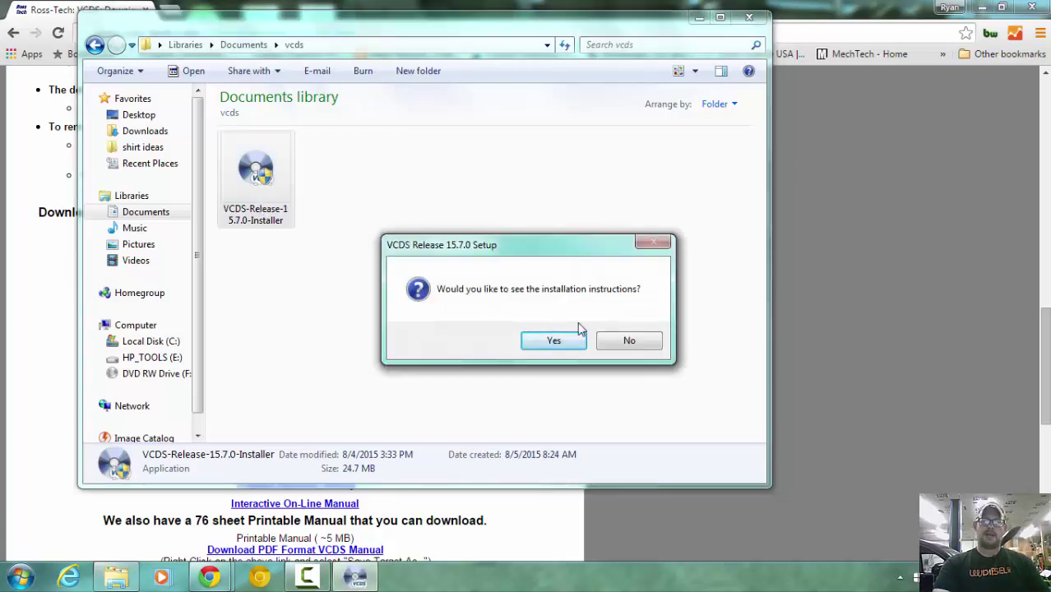
{"action": "left_click", "coordinate": [617, 343]}
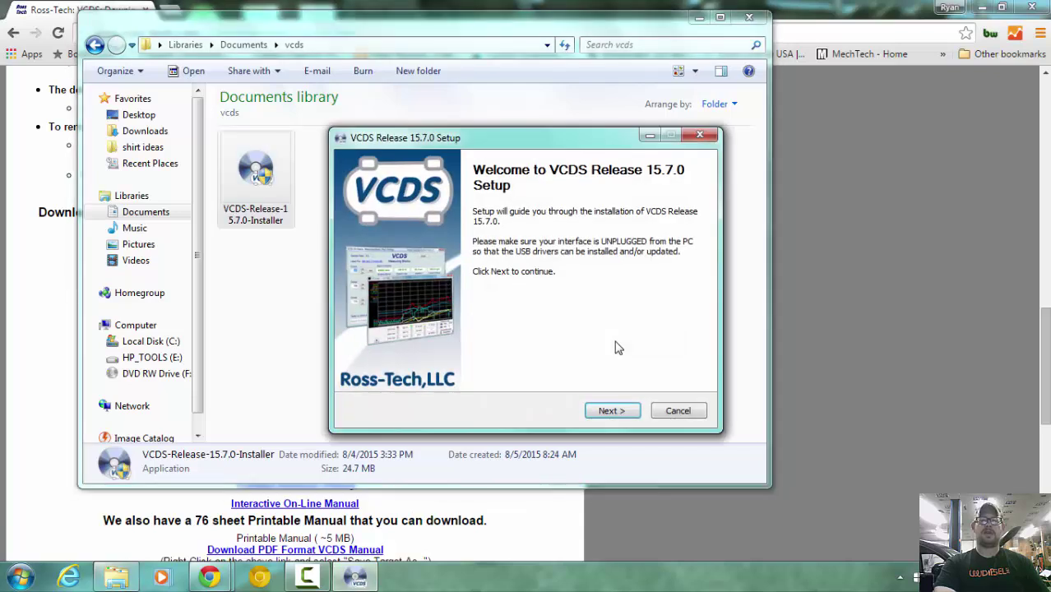
Step: Accept the VCDS license, keep default components, and install into C:\Ross-Tech\VCDS
{"action": "left_click", "coordinate": [608, 411]}
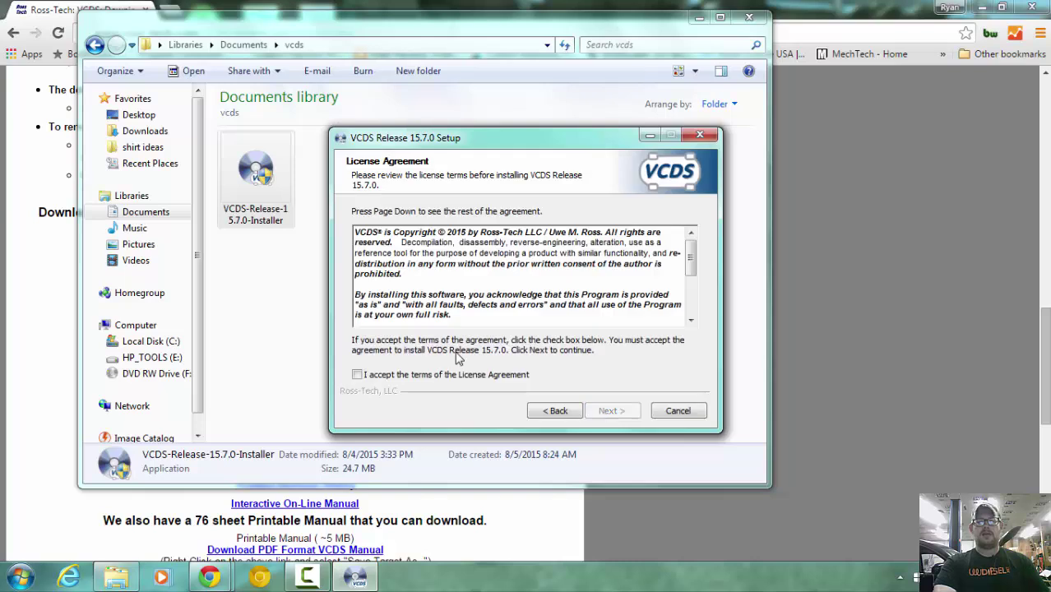
{"action": "left_click", "coordinate": [357, 374]}
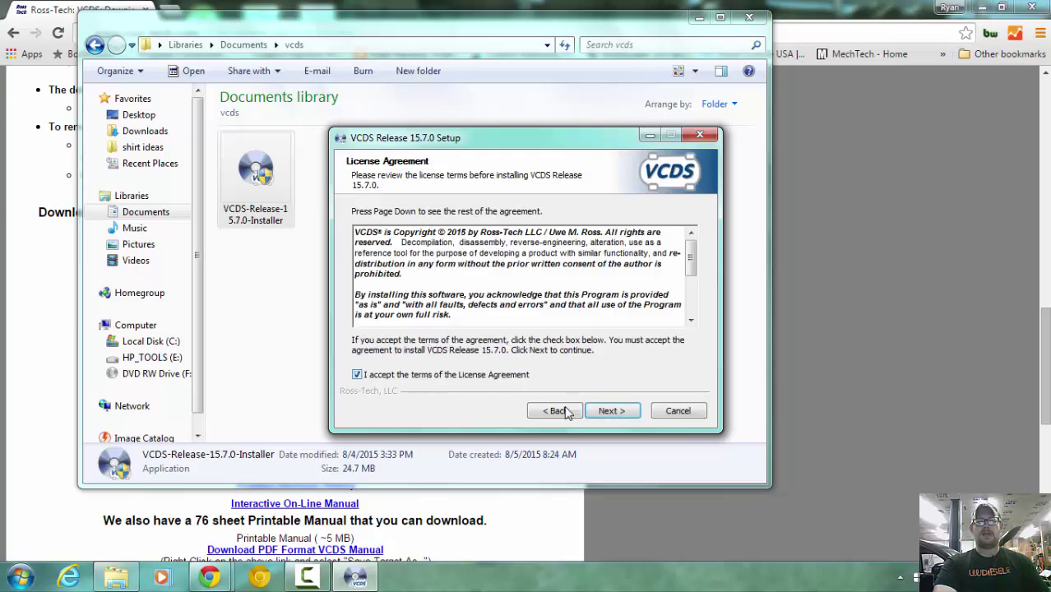
{"action": "left_click", "coordinate": [611, 415]}
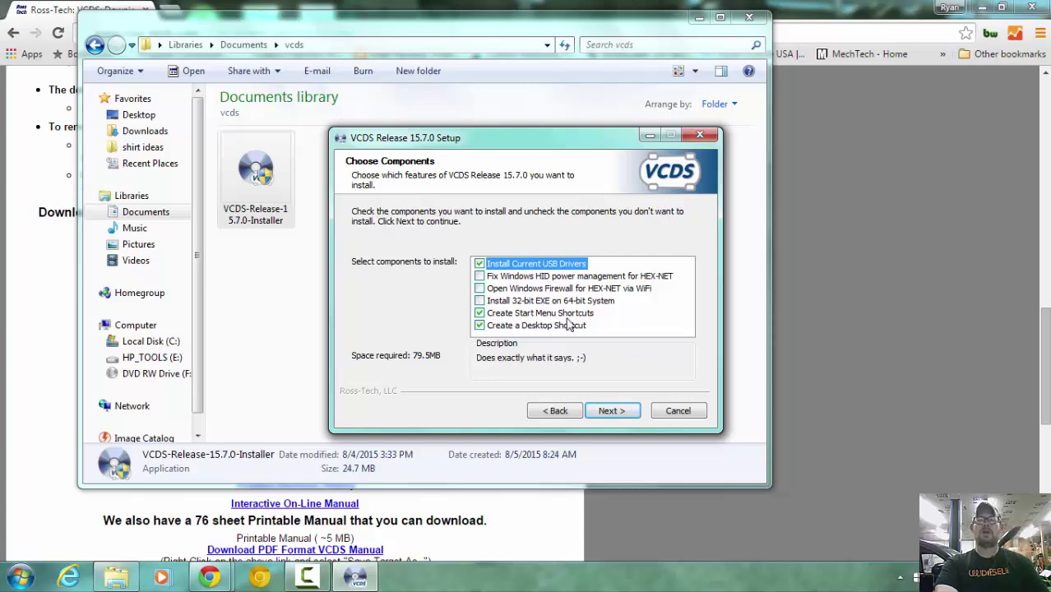
{"action": "left_click", "coordinate": [608, 413]}
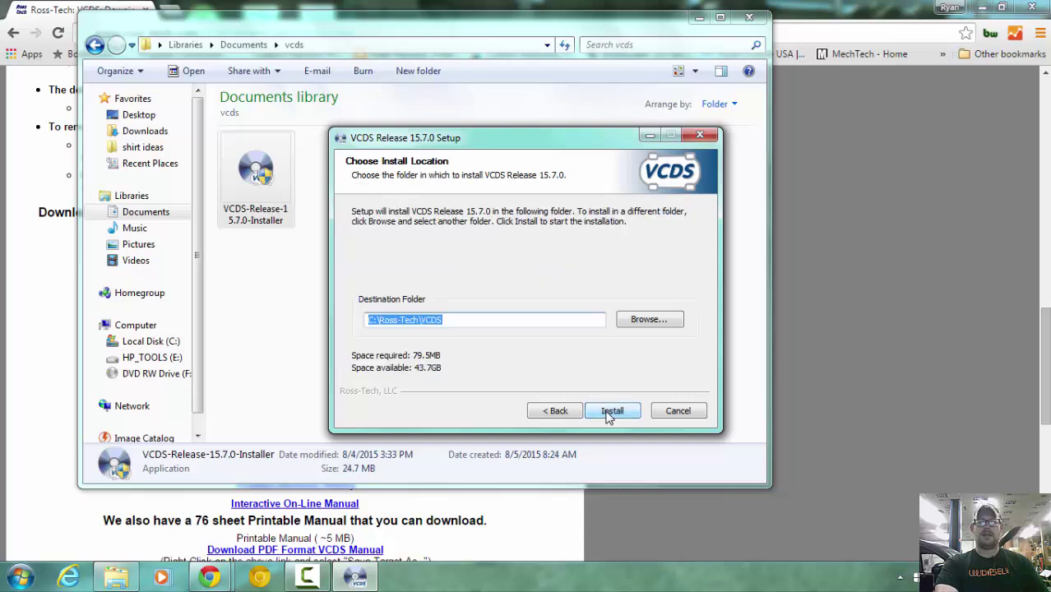
{"action": "left_click", "coordinate": [610, 412]}
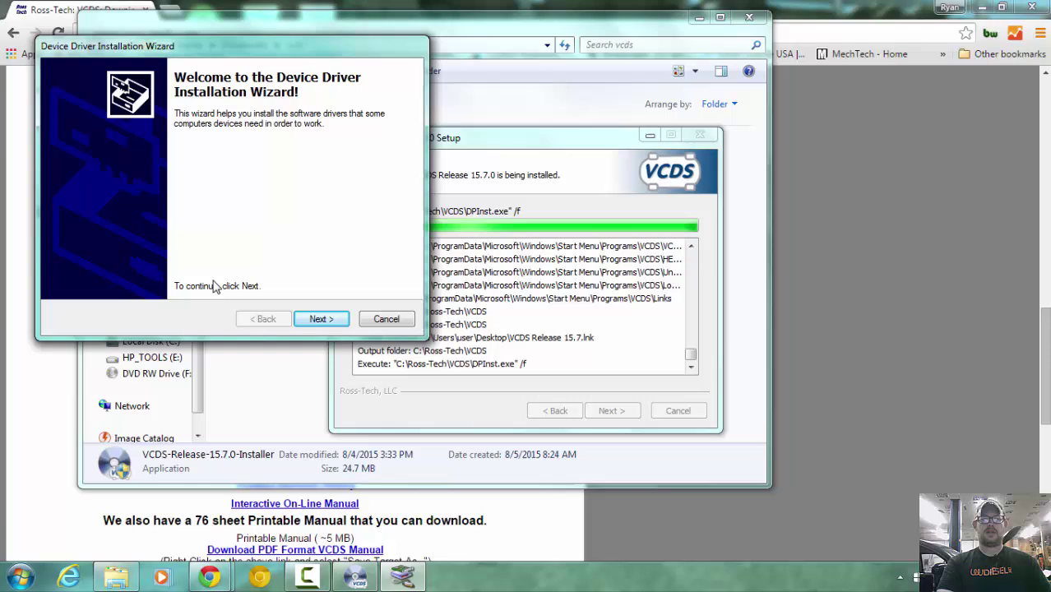
Step: Install the Ross-Tech USB driver and finish Setup with 'Run VCDS' checked
{"action": "key", "text": "Return"}
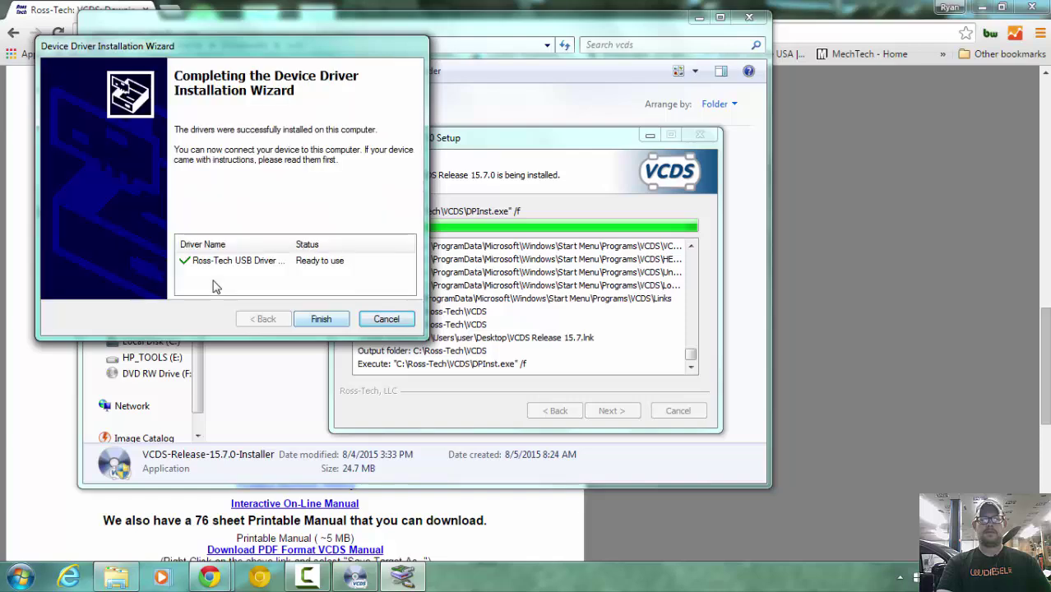
{"action": "key", "text": "Return"}
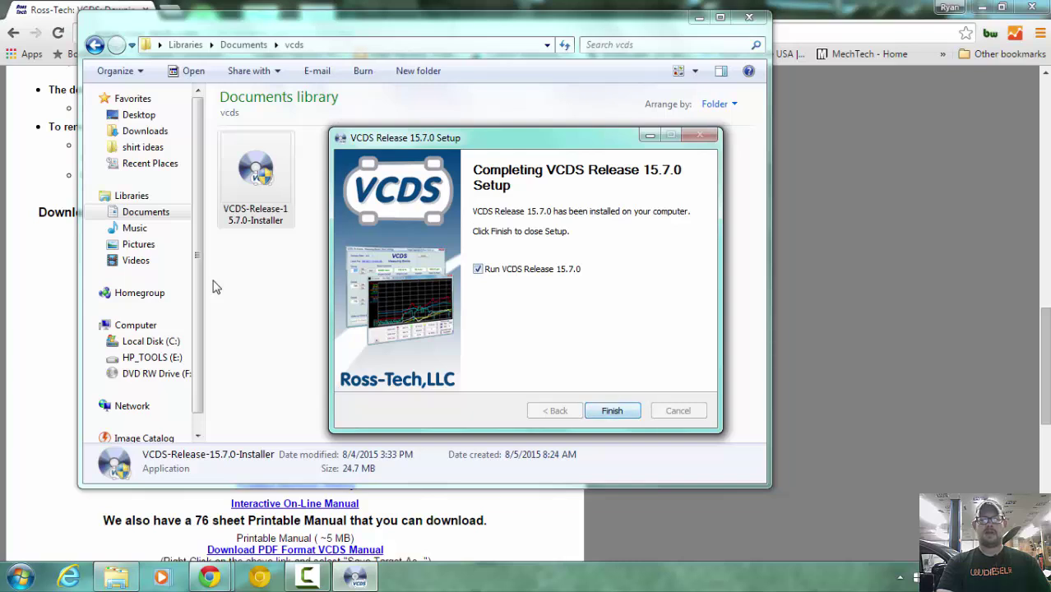
{"action": "key", "text": "Return"}
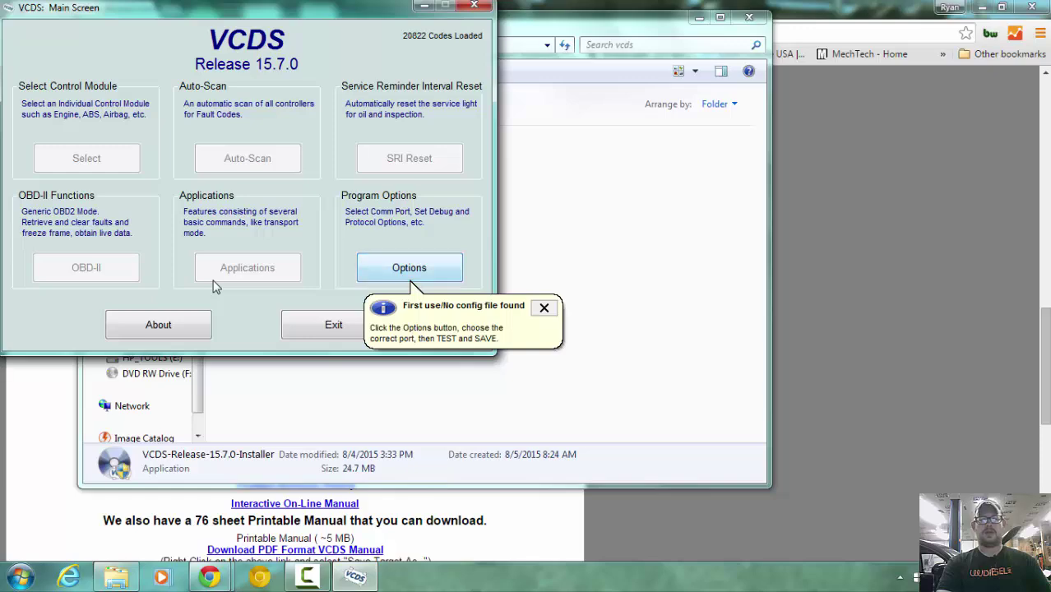
Step: Open VCDS Options with USB as the port and dismiss the 'Save button disabled' notice
{"action": "key", "text": "Return"}
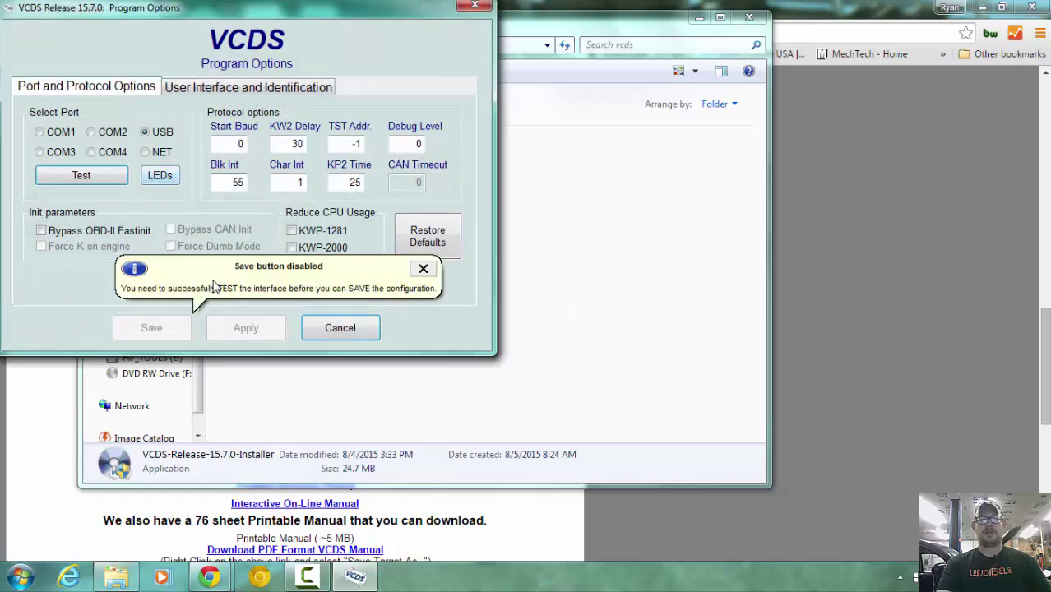
{"action": "left_click", "coordinate": [212, 285]}
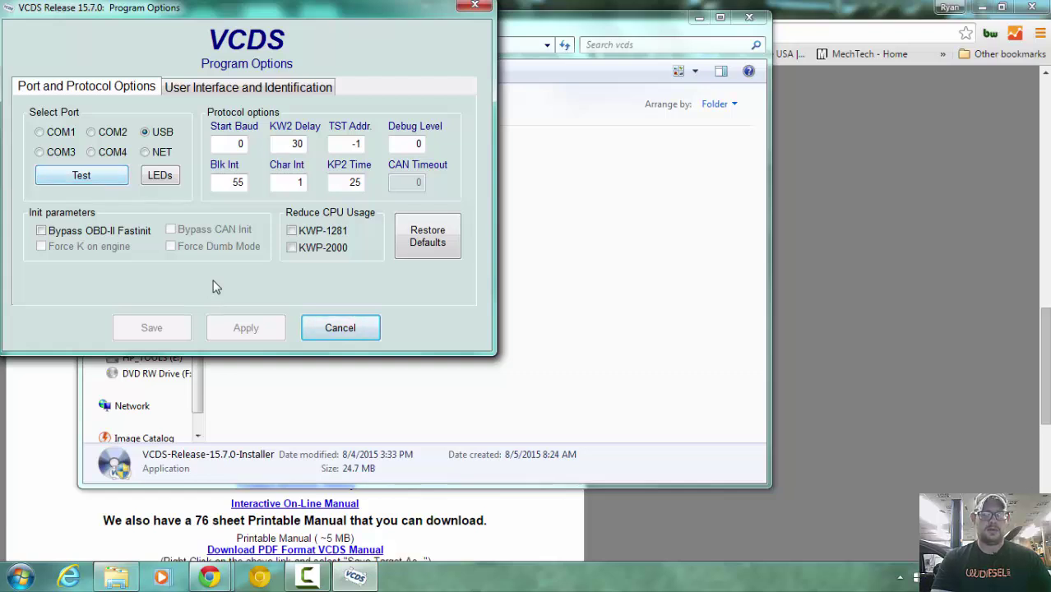
Step: Test the USB port, confirming the HEX-USB+CAN interface (K1, K2 OK), then save the options
{"action": "key", "text": "Return"}
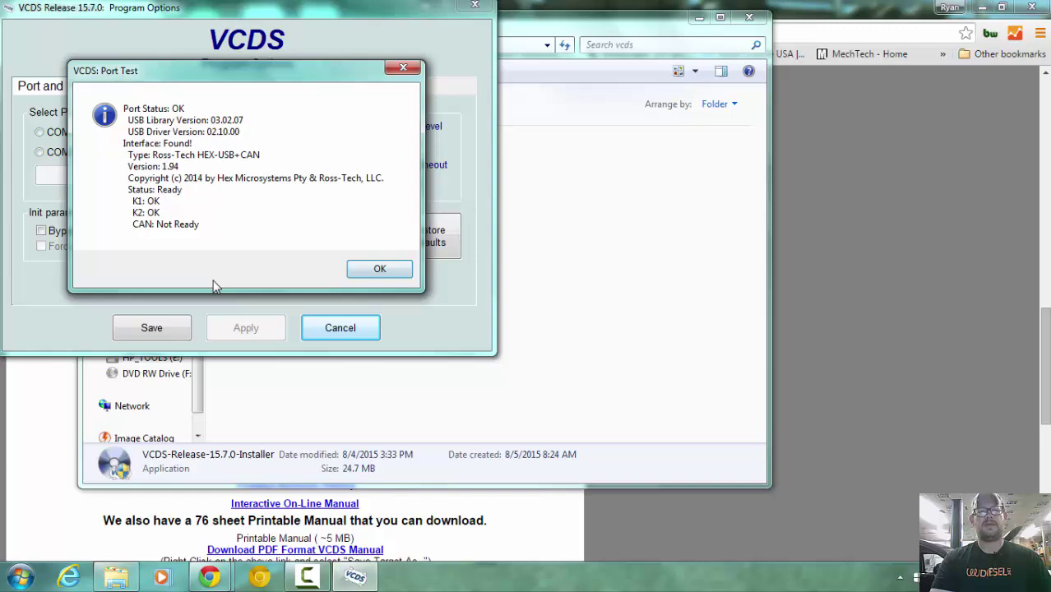
{"action": "key", "text": "Return"}
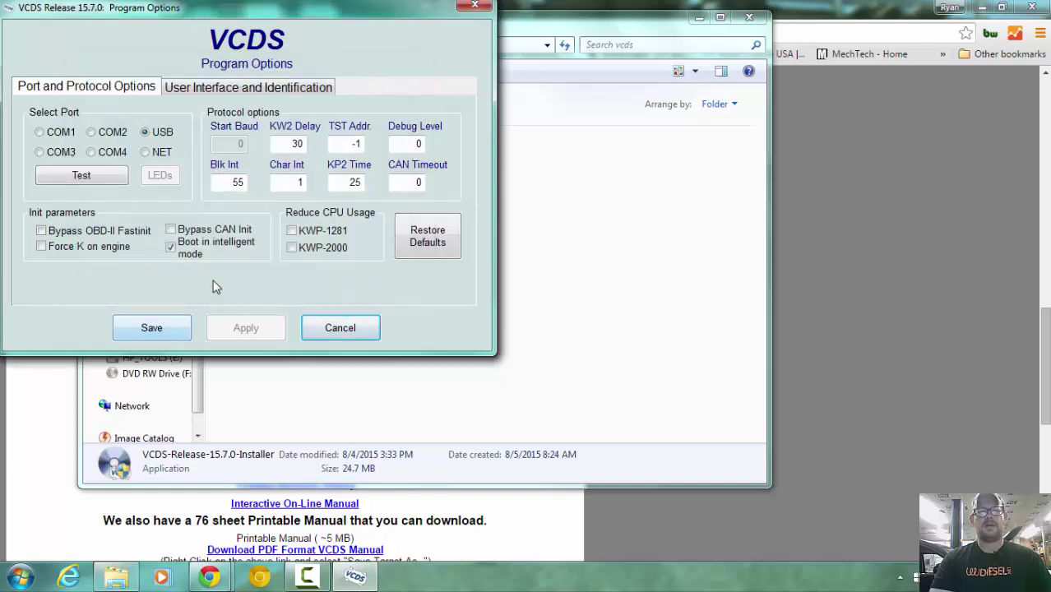
{"action": "key", "text": "Return"}
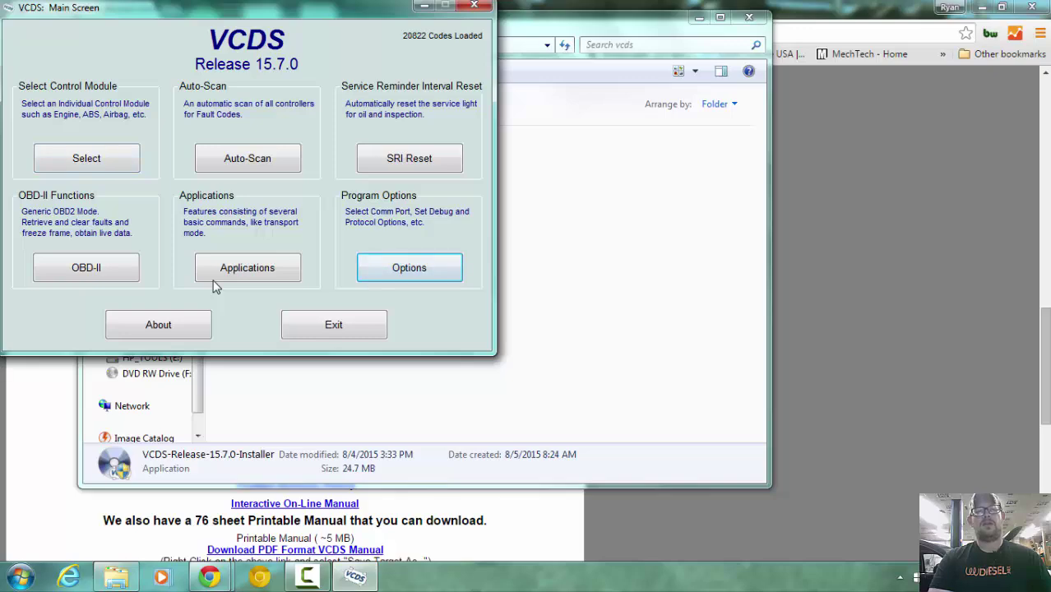
Step: Select the 01-Engine controller from the Common modules list, identifying ECU 038 906 012 N
{"action": "key", "text": "Return"}
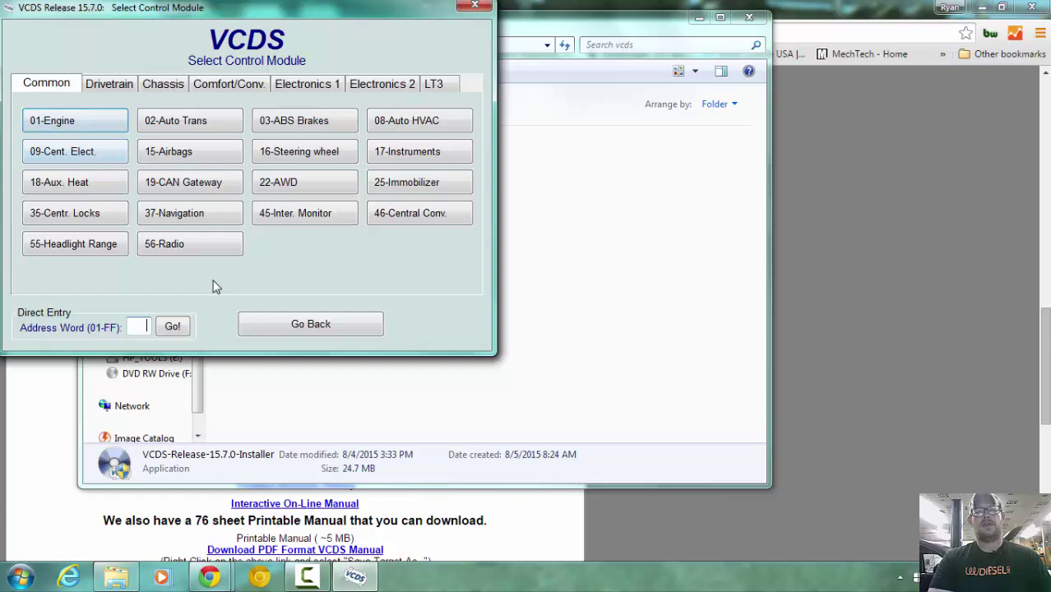
{"action": "key", "text": "ctrl+Tab"}
{"action": "key", "text": "ctrl+Tab"}
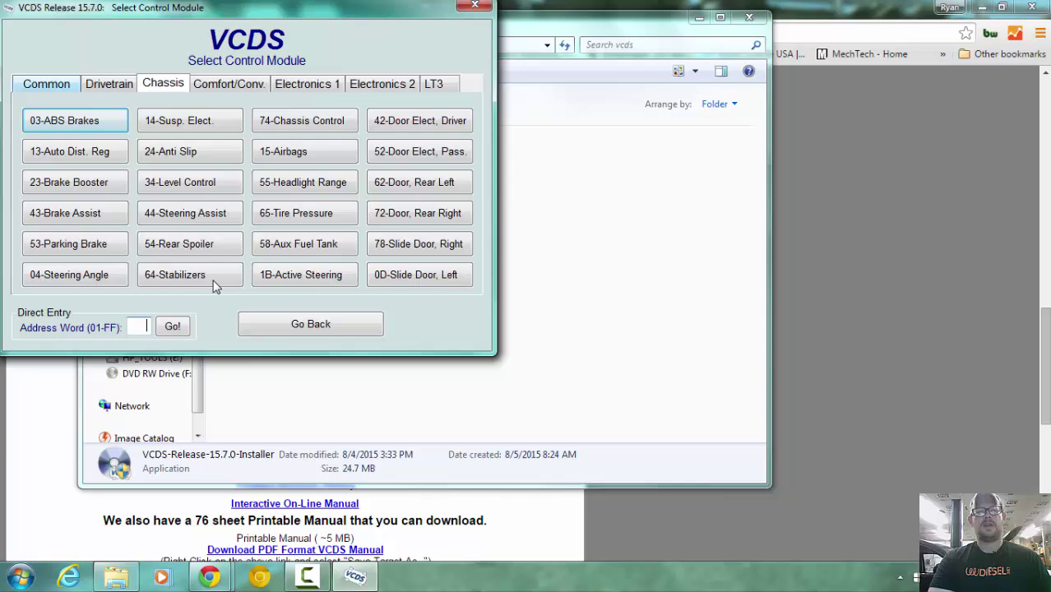
{"action": "key", "text": "ctrl+shift+Tab"}
{"action": "key", "text": "ctrl+shift+Tab"}
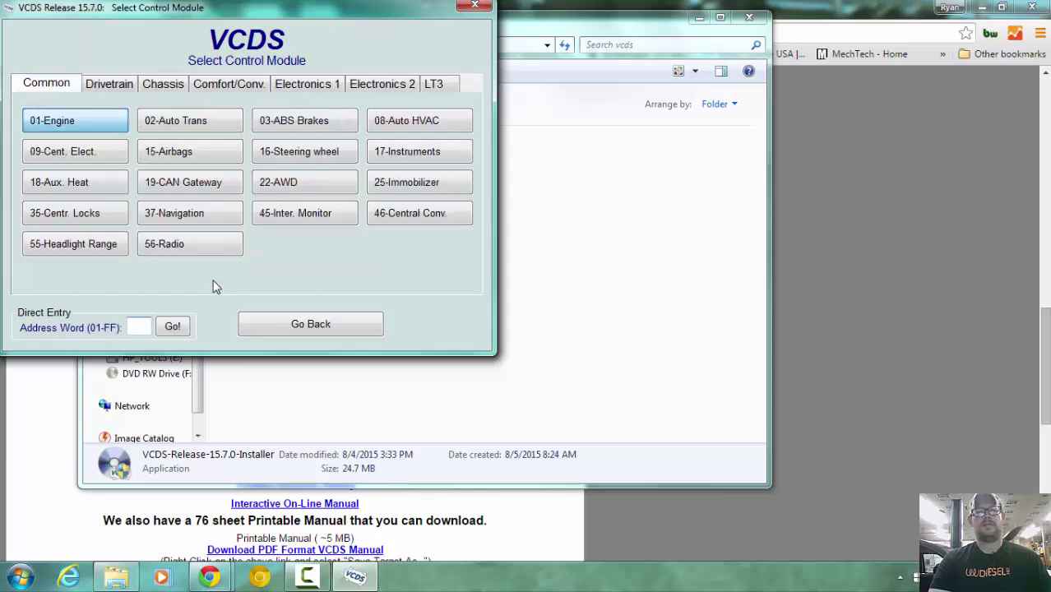
{"action": "key", "text": "Return"}
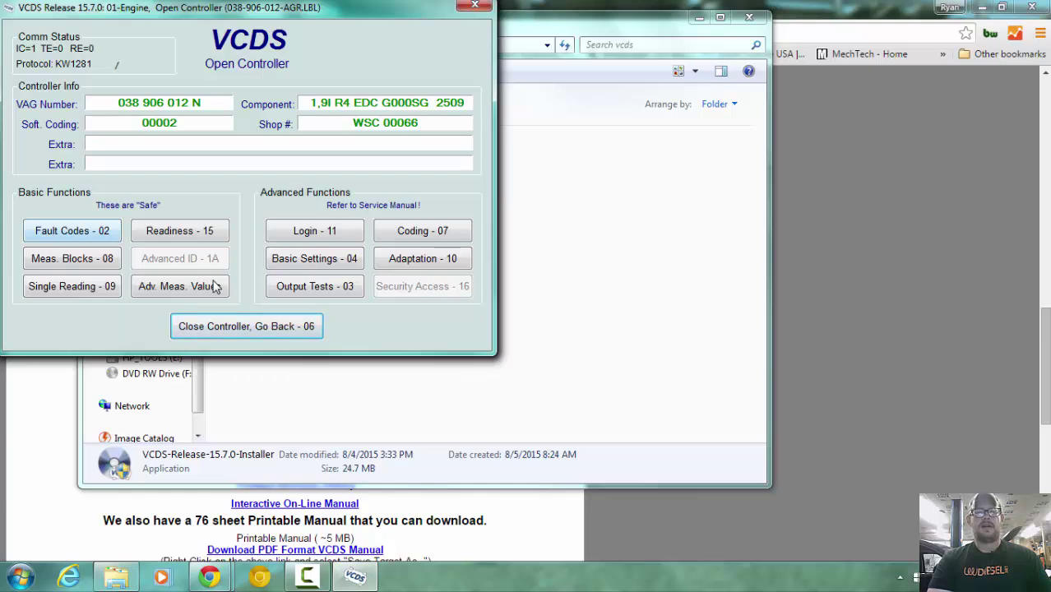
Step: Check 01-Engine fault codes twice (none found), then close the controller and return to the main screen
{"action": "key", "text": "Return"}
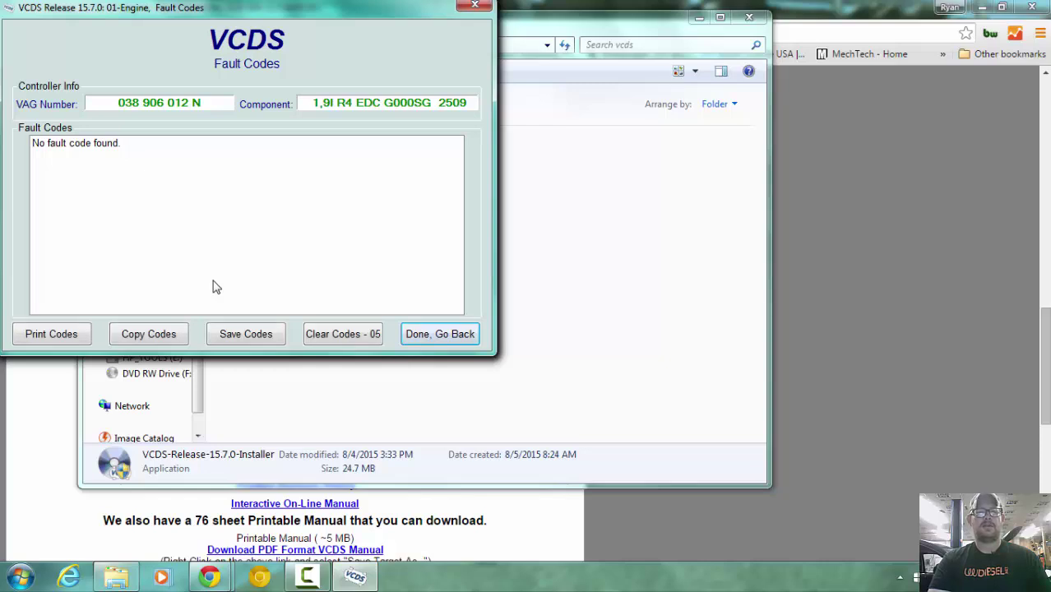
{"action": "key", "text": "Return"}
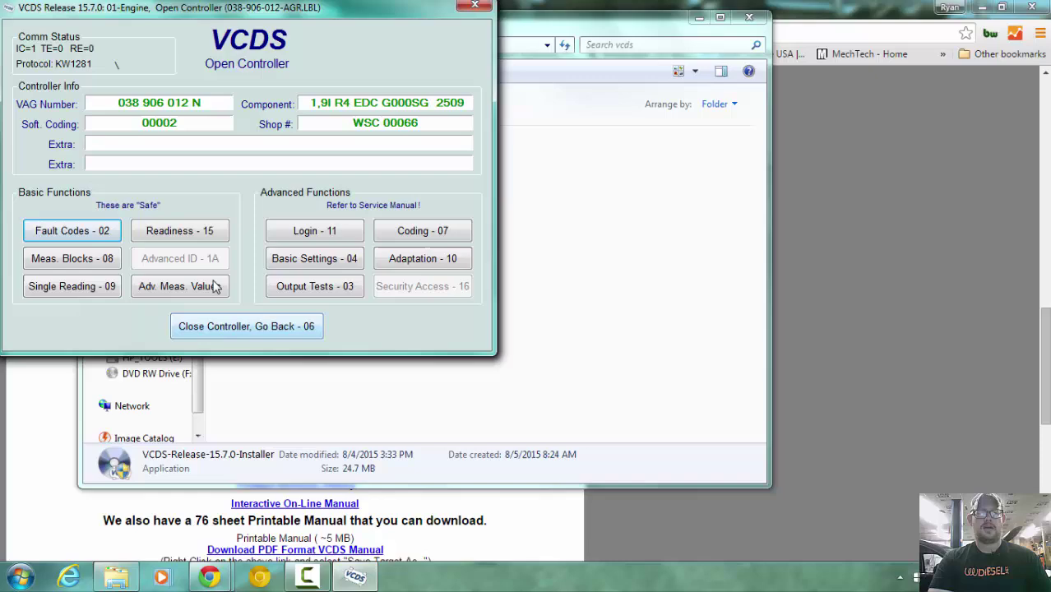
{"action": "key", "text": "Return"}
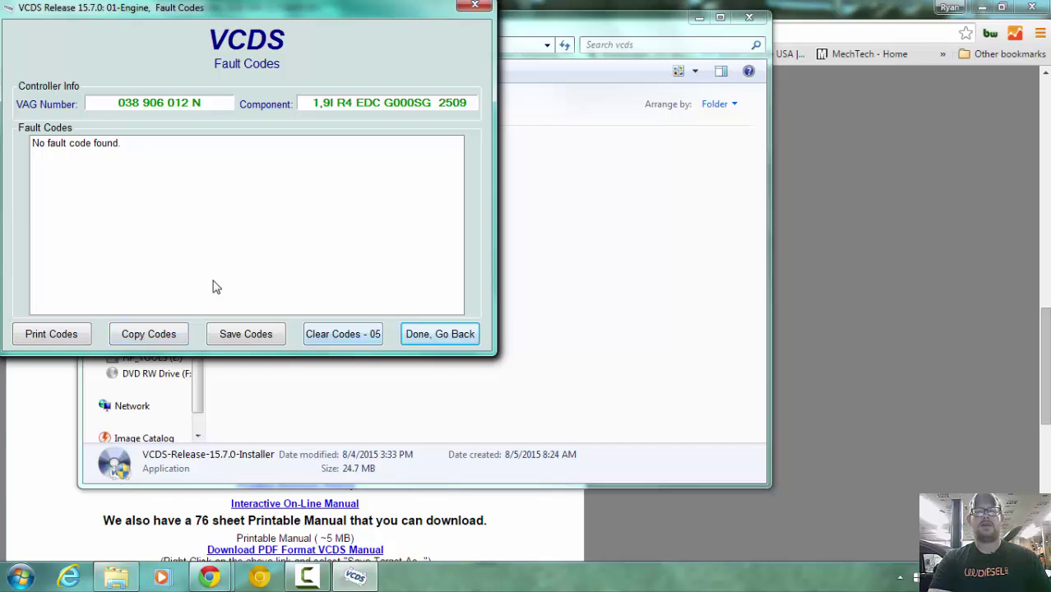
{"action": "key", "text": "Return"}
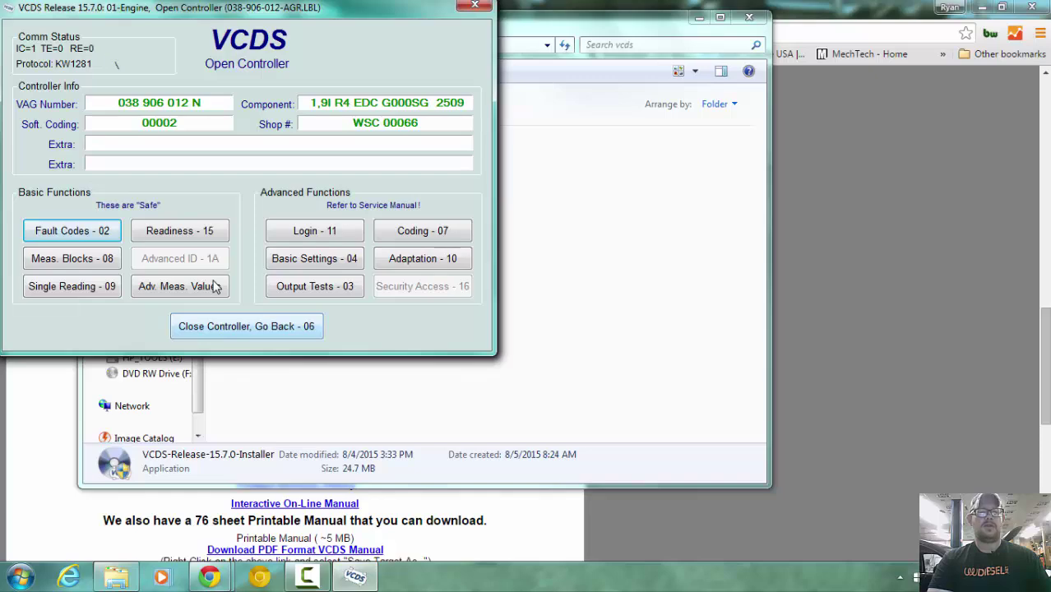
{"action": "key", "text": "Return"}
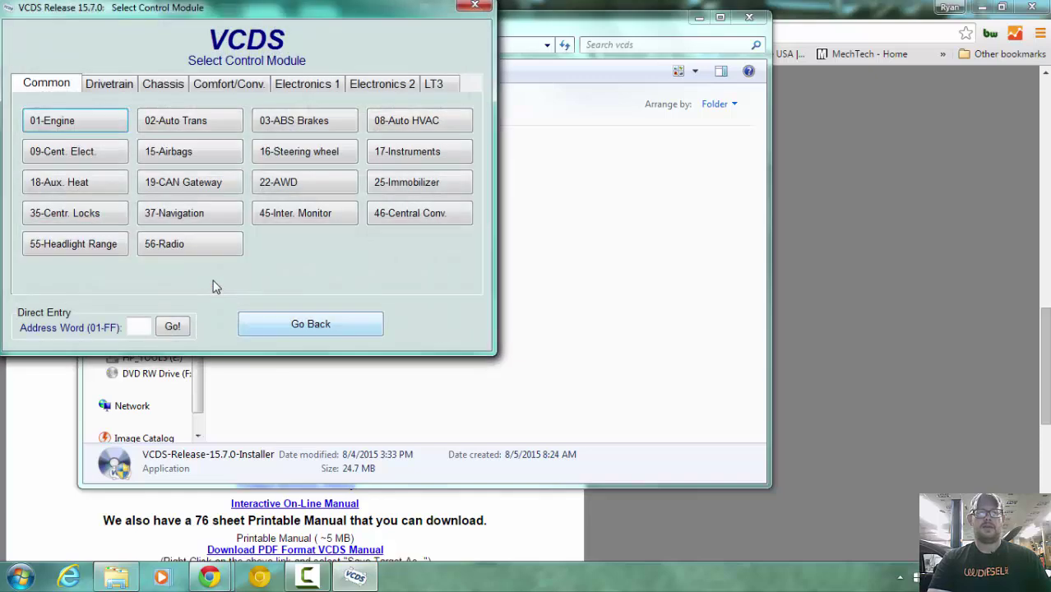
{"action": "key", "text": "Return"}
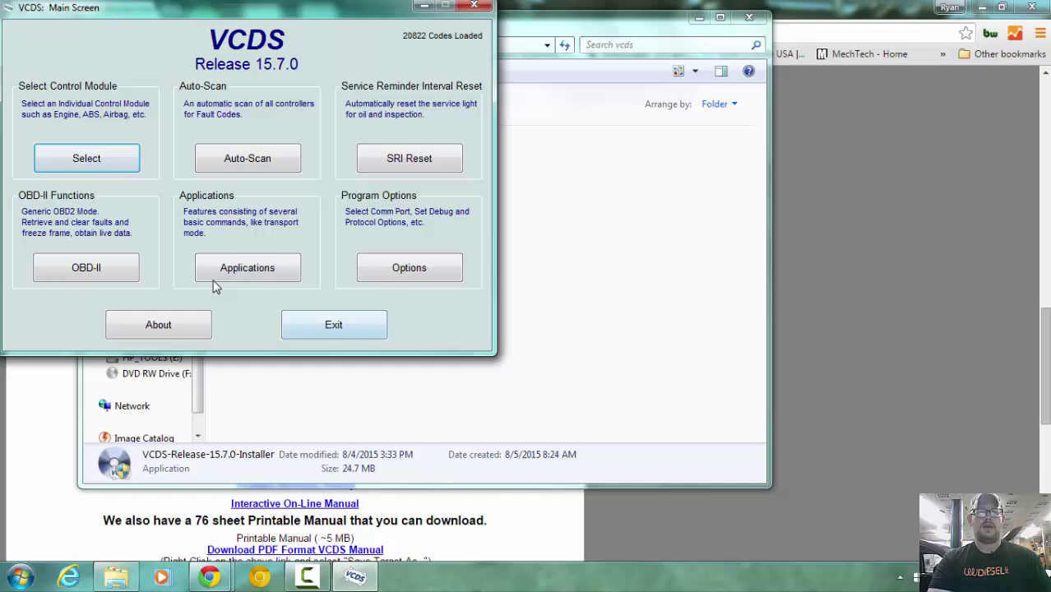
Step: Open Auto-Scan and set the chassis type to 9C - VW New Beetle (1999 > 2010)
{"action": "key", "text": "Tab"}
{"action": "key", "text": "Return"}
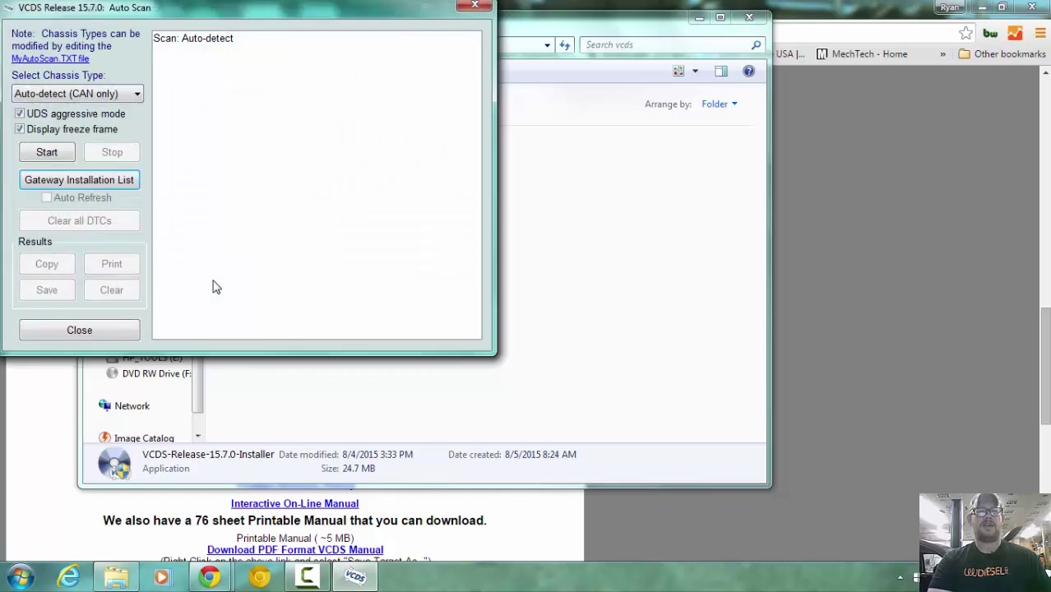
{"action": "key", "text": "alt+Down"}
{"action": "key", "text": "Down"}
{"action": "scroll", "coordinate": [216, 287], "scroll_direction": "down", "scroll_amount": 3}
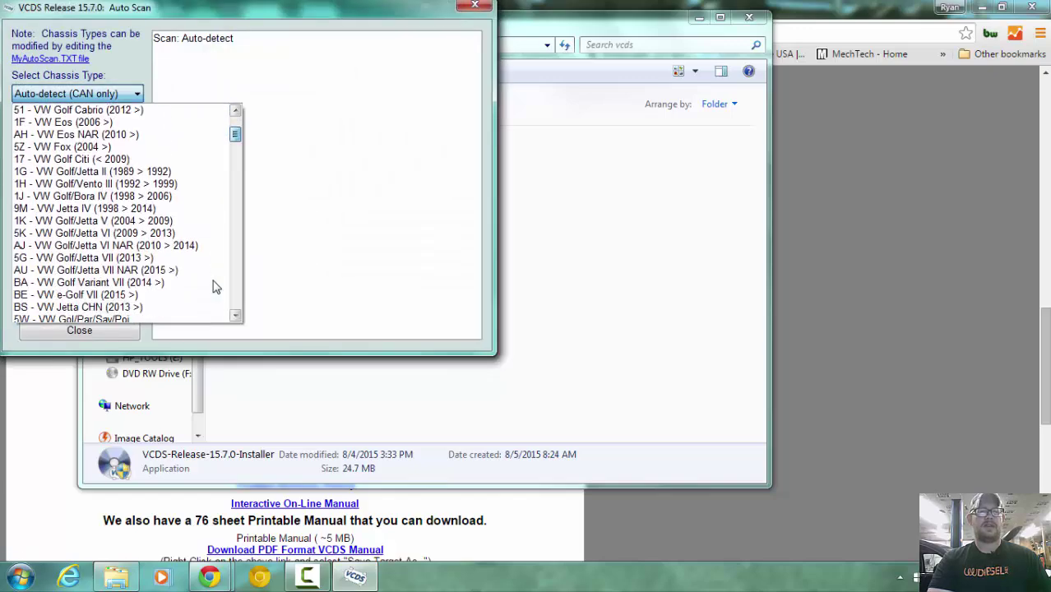
{"action": "scroll", "coordinate": [217, 287], "scroll_direction": "down", "scroll_amount": 5}
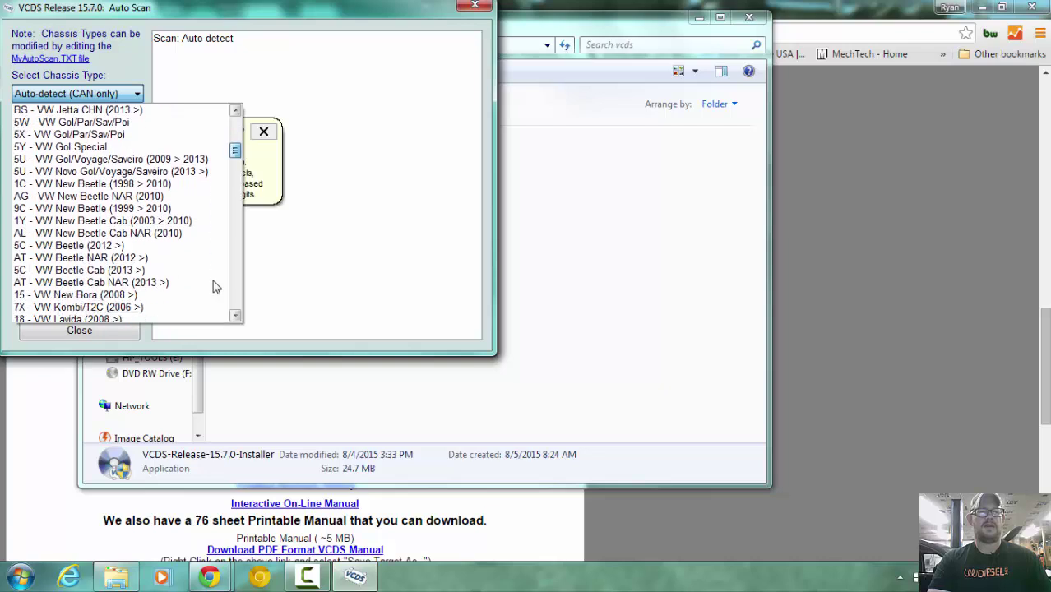
{"action": "key", "text": "Down"}
{"action": "key", "text": "Down"}
{"action": "key", "text": "Down"}
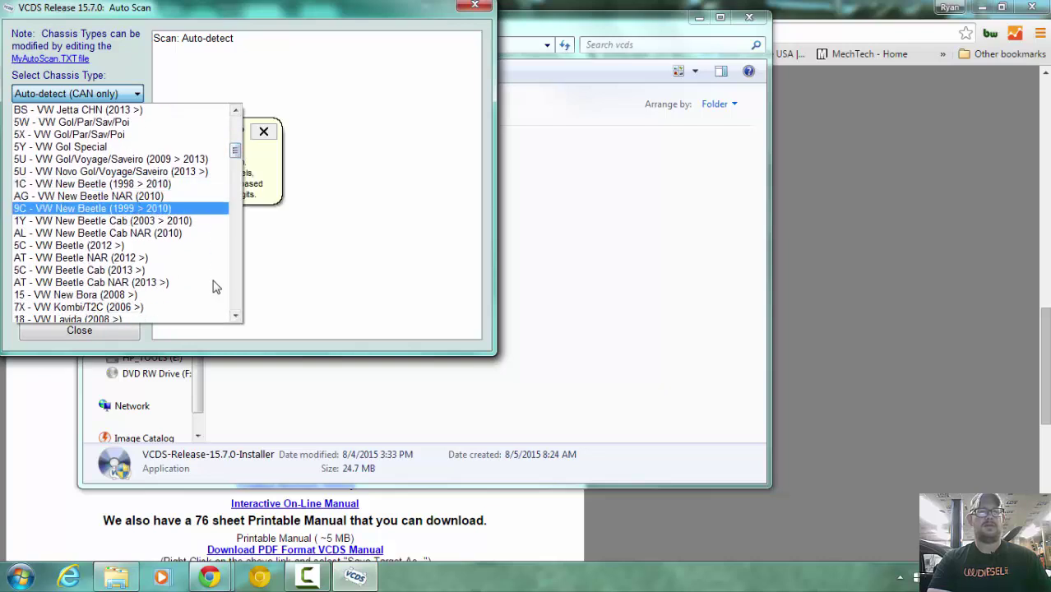
{"action": "key", "text": "Return"}
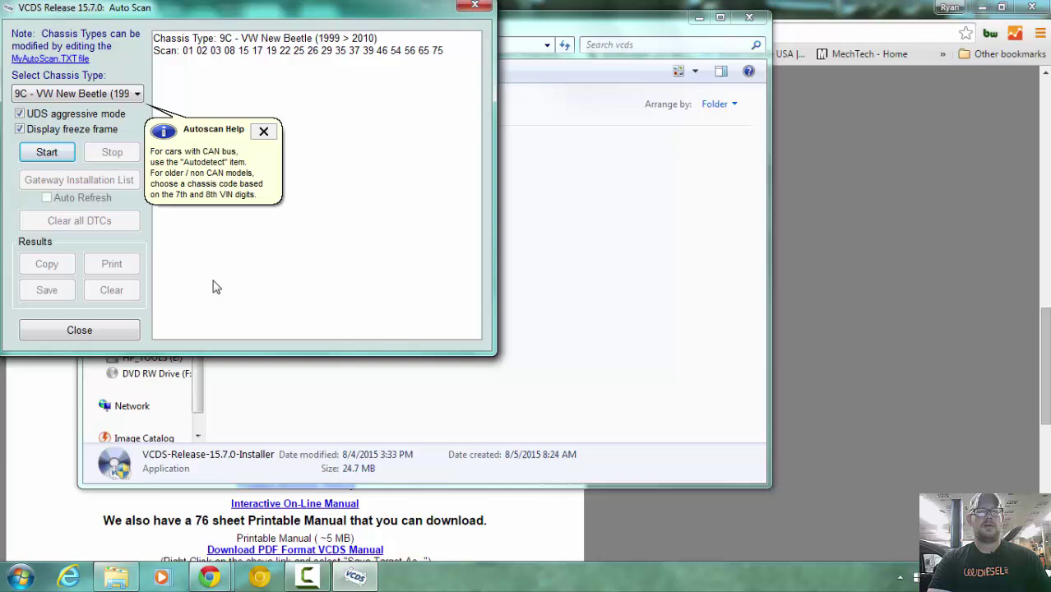